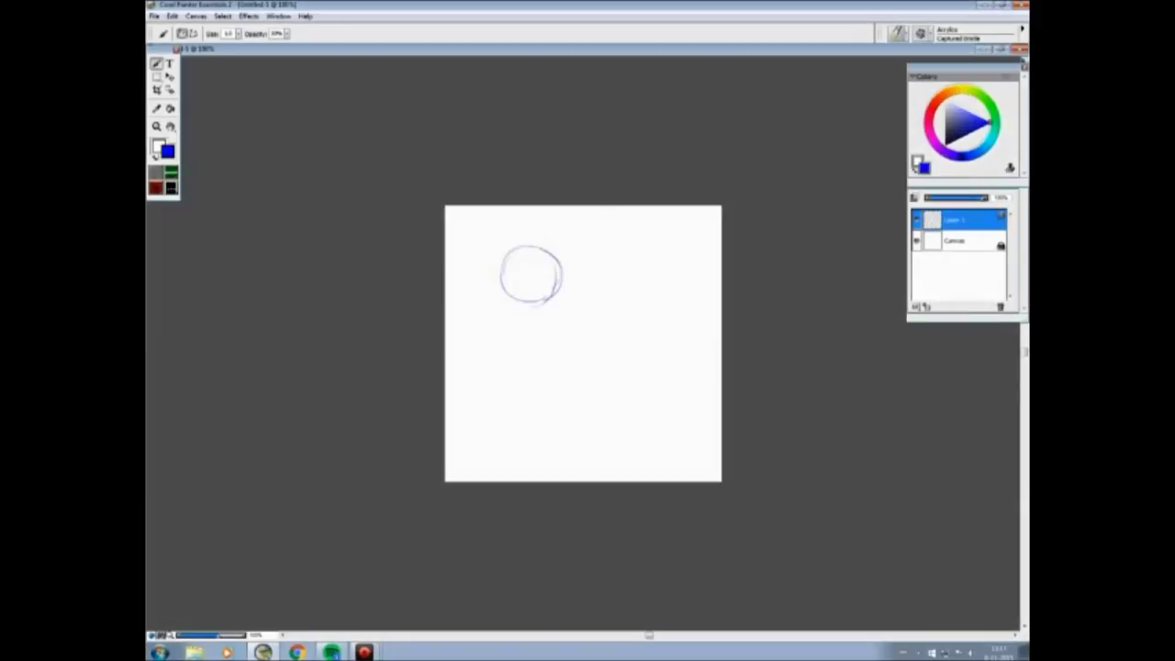
Step: Sketch the man's head loop, jaw, eye, neck and shoulder in blue
drag(558, 266, 550, 316)
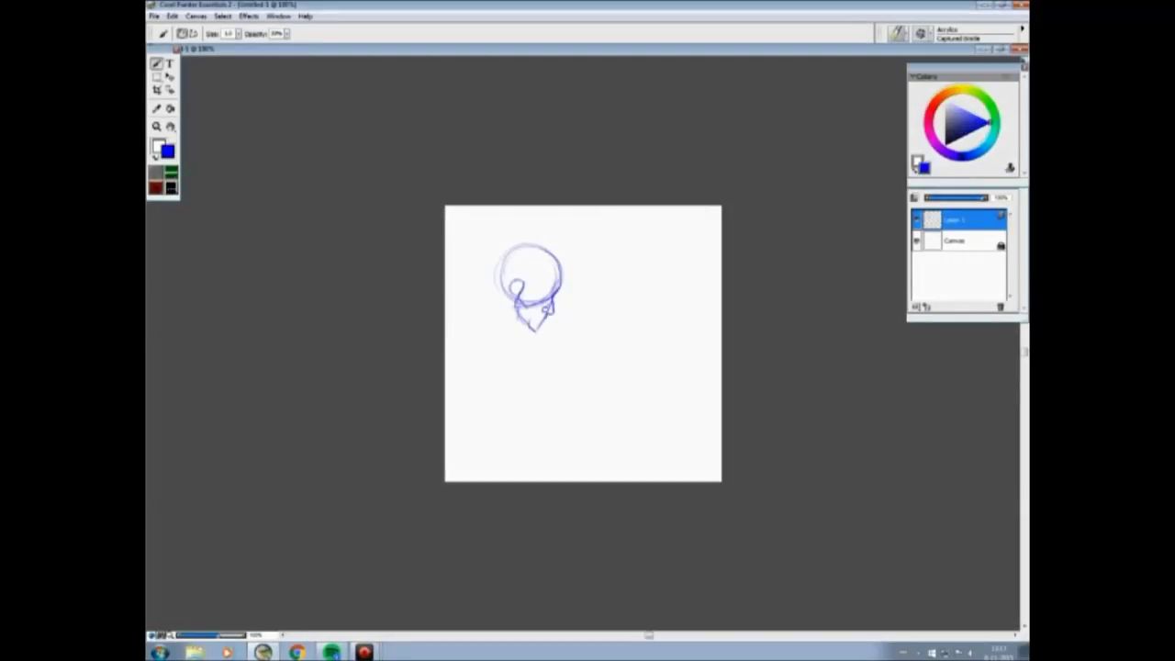
mouse_move(516, 300)
mouse_down()
mouse_move(531, 326)
mouse_move(558, 282)
mouse_up()
mouse_move(534, 292)
mouse_down()
mouse_move(549, 289)
mouse_move(505, 413)
mouse_up()
mouse_move(510, 308)
mouse_down()
mouse_move(520, 328)
mouse_move(556, 275)
mouse_up()
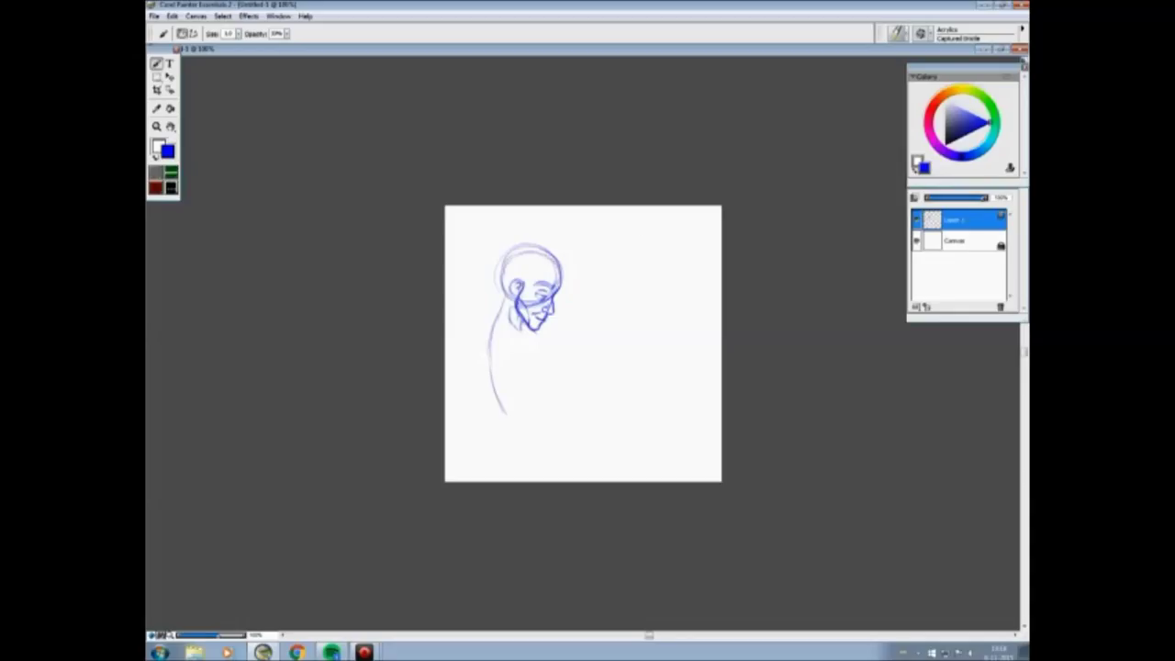
mouse_move(547, 318)
mouse_down()
mouse_move(580, 358)
mouse_move(556, 370)
mouse_move(582, 354)
mouse_move(564, 373)
mouse_up()
mouse_move(581, 334)
mouse_down()
mouse_move(569, 372)
mouse_move(543, 363)
mouse_up()
mouse_move(509, 331)
mouse_down()
mouse_move(534, 332)
mouse_move(554, 400)
mouse_up()
Step: Sketch the arm wrapping the child, her hair, the hand and her face, undoing the last face stroke
drag(508, 361, 531, 384)
mouse_move(587, 359)
mouse_down()
mouse_move(569, 378)
mouse_move(602, 391)
mouse_move(582, 384)
mouse_up()
drag(595, 375, 580, 404)
mouse_move(544, 329)
mouse_down()
mouse_move(571, 376)
mouse_move(598, 351)
mouse_move(613, 388)
mouse_move(593, 400)
mouse_up()
mouse_move(540, 359)
mouse_down()
mouse_move(569, 408)
mouse_move(587, 386)
mouse_up()
drag(577, 398, 591, 411)
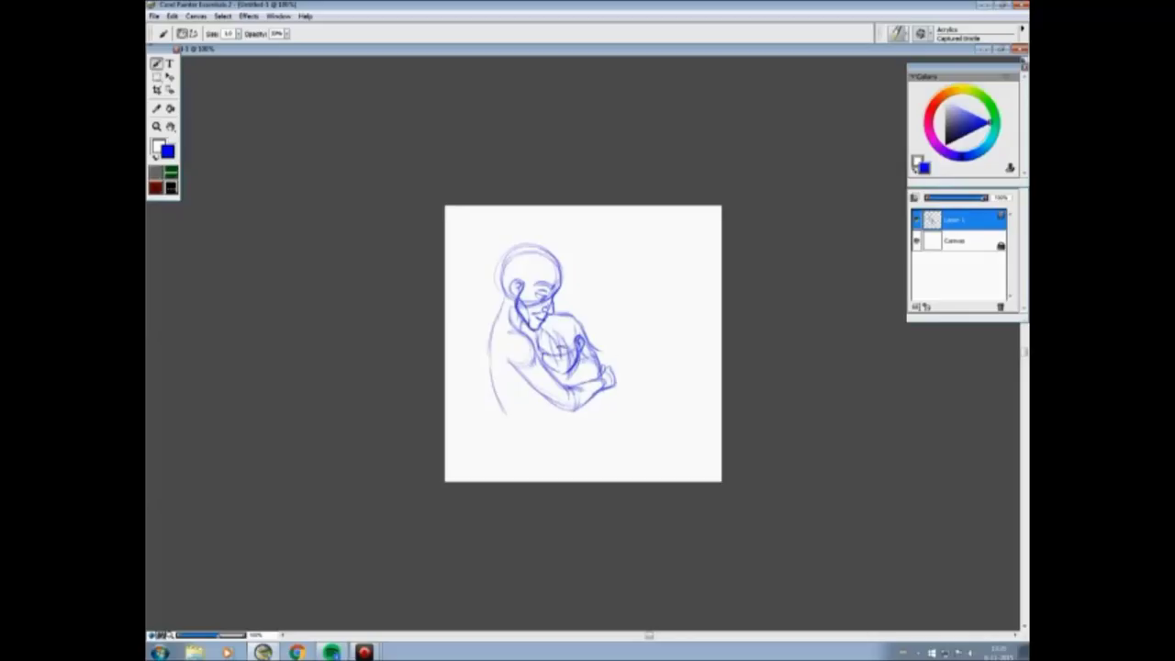
mouse_move(528, 339)
mouse_down()
mouse_move(543, 366)
mouse_move(567, 354)
mouse_move(523, 395)
mouse_move(499, 391)
mouse_move(530, 404)
mouse_up()
key(ctrl+z)
key(ctrl+z)
Step: Add blue lines for the man's hugging arm, torso and left side
mouse_move(493, 367)
mouse_down()
mouse_move(530, 386)
mouse_move(484, 375)
mouse_move(485, 360)
mouse_move(503, 384)
mouse_up()
drag(603, 391, 602, 419)
drag(501, 398, 509, 418)
drag(543, 328, 530, 371)
Step: Lasso-select the child's head and nudge it, then add lower arm, torso and centre lines
key(l)
mouse_move(555, 309)
mouse_down()
mouse_move(615, 362)
mouse_move(550, 378)
mouse_move(573, 355)
mouse_move(571, 409)
mouse_up()
key(b)
mouse_move(613, 367)
mouse_down()
mouse_move(598, 410)
mouse_move(593, 366)
mouse_move(613, 389)
mouse_move(602, 424)
mouse_up()
drag(496, 380, 511, 442)
drag(561, 408, 558, 431)
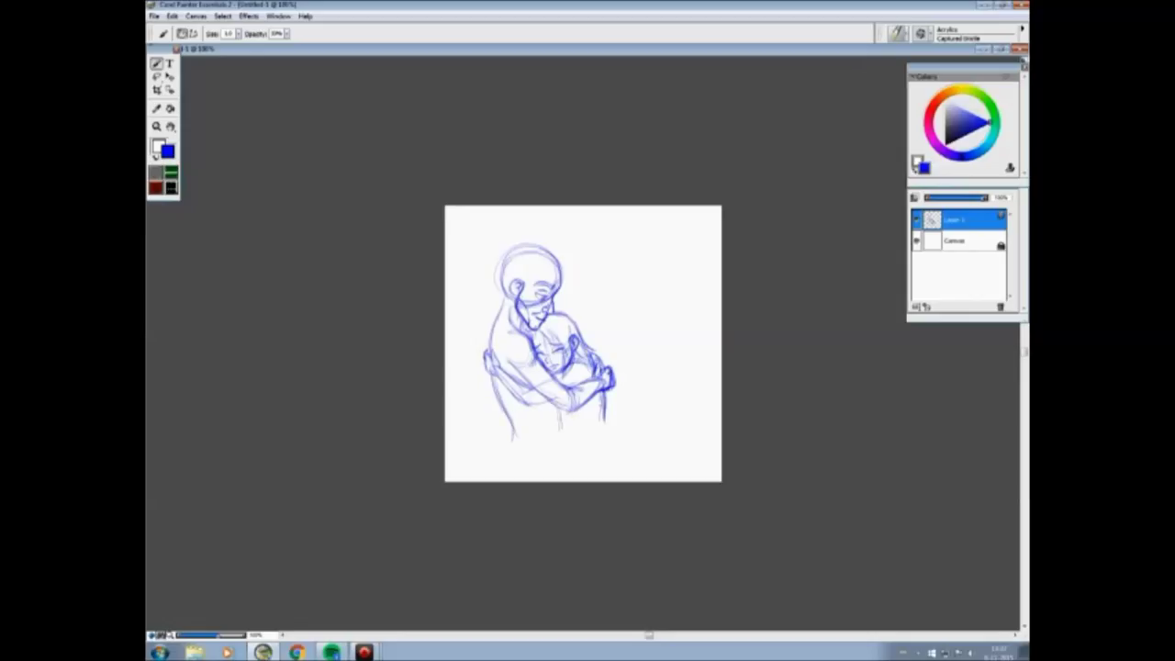
Step: Shift the sketch slightly right, sketch the man's hair, collar and hugging hand, and add a new ink layer
key(f)
drag(551, 339, 573, 338)
key(b)
mouse_move(519, 276)
mouse_down()
mouse_move(532, 307)
mouse_move(555, 274)
mouse_move(582, 270)
mouse_move(593, 286)
mouse_move(516, 266)
mouse_up()
mouse_move(520, 264)
mouse_down()
mouse_move(525, 303)
mouse_move(514, 274)
mouse_move(578, 253)
mouse_move(586, 285)
mouse_move(540, 326)
mouse_move(549, 336)
mouse_move(512, 350)
mouse_up()
mouse_move(520, 312)
mouse_down()
mouse_move(549, 330)
mouse_move(513, 352)
mouse_move(525, 360)
mouse_up()
mouse_move(569, 408)
mouse_down()
mouse_move(594, 386)
mouse_move(606, 397)
mouse_move(620, 374)
mouse_move(604, 378)
mouse_move(556, 340)
mouse_up()
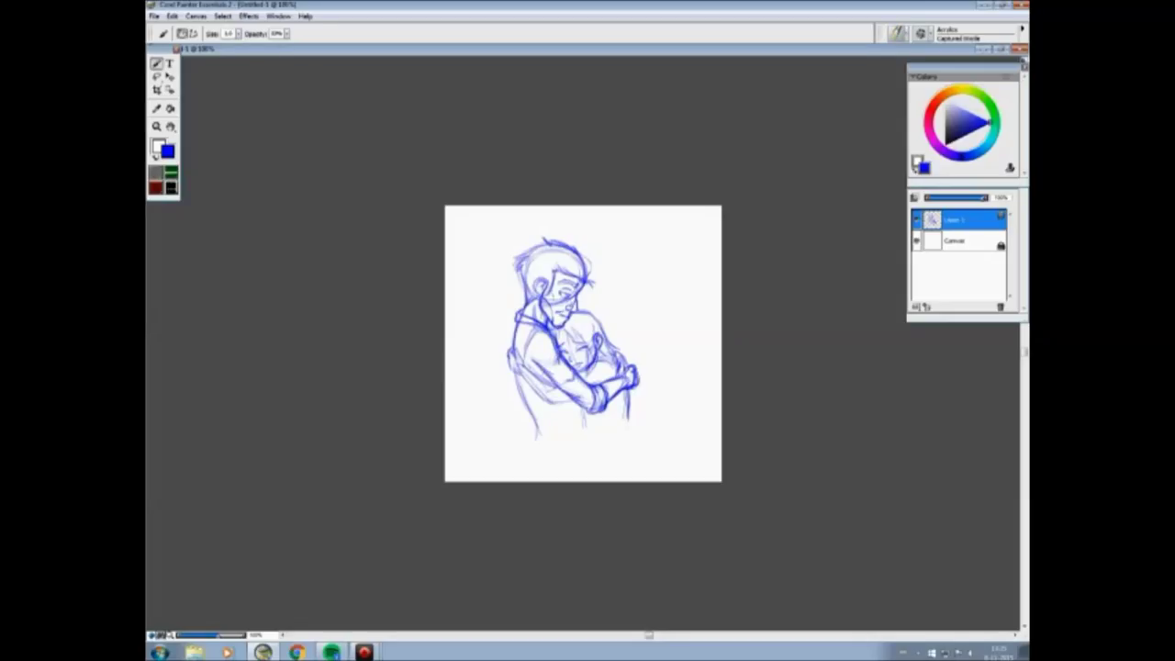
key(ctrl+shift+n)
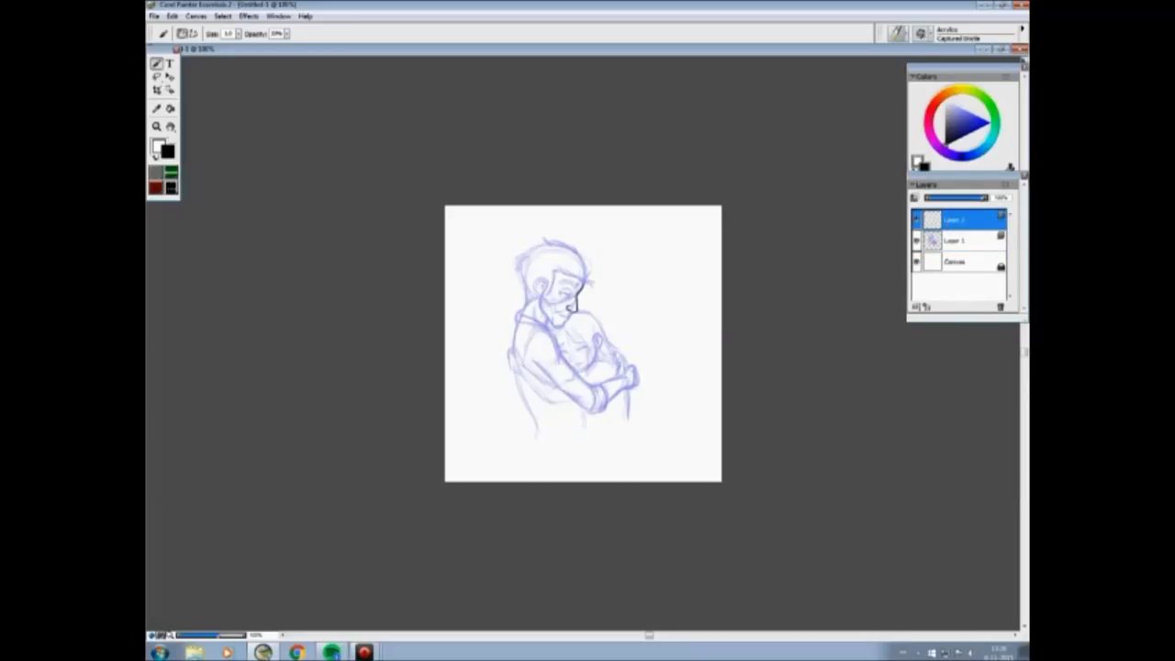
Step: Ink the man's face outline, jaw, eye, brow, collar and ear in black
mouse_move(543, 298)
mouse_down()
mouse_move(566, 269)
mouse_move(593, 287)
mouse_move(587, 273)
mouse_move(553, 326)
mouse_move(564, 326)
mouse_up()
drag(547, 295, 553, 323)
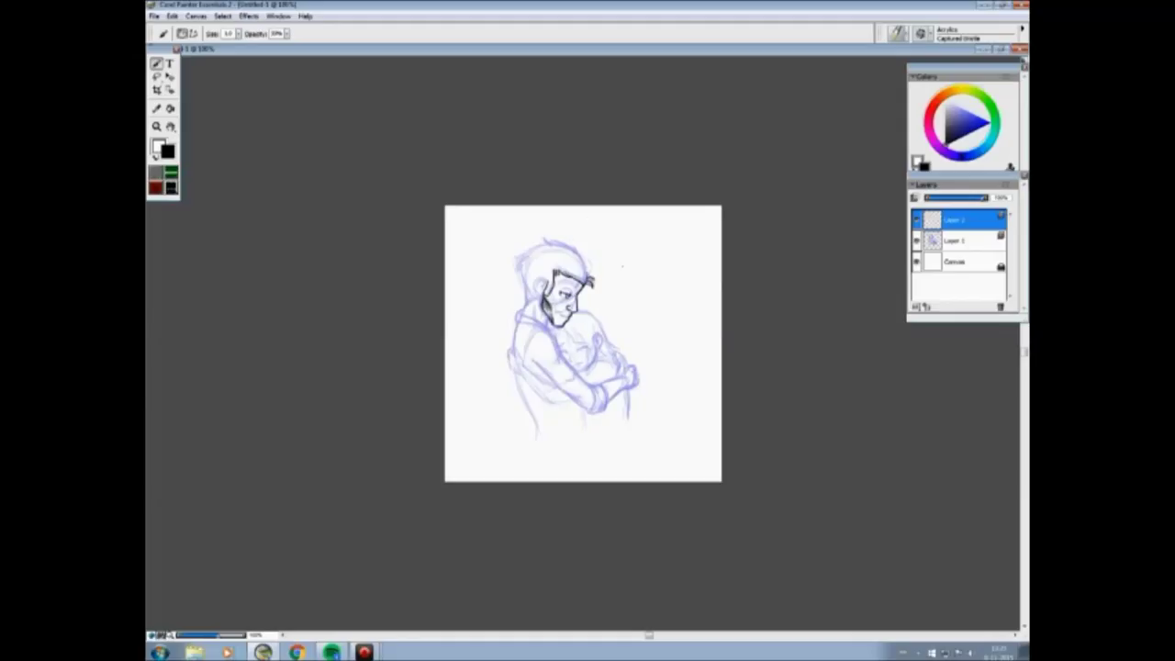
drag(560, 288, 576, 285)
mouse_move(521, 314)
mouse_down()
mouse_move(551, 329)
mouse_move(514, 321)
mouse_move(551, 331)
mouse_up()
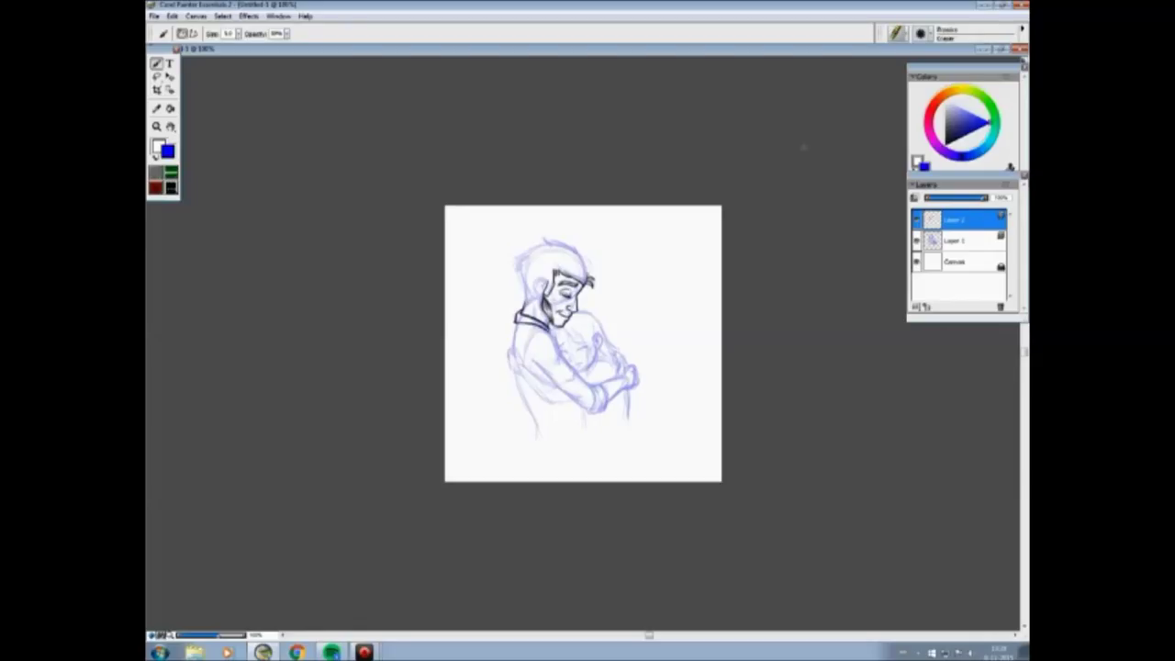
mouse_move(547, 279)
mouse_down()
mouse_move(521, 303)
mouse_move(509, 362)
mouse_move(541, 400)
mouse_move(553, 386)
mouse_move(571, 402)
mouse_up()
Step: Ink the man's hand, arm around the girl, shoulder and back, plus the girl's side
drag(580, 360, 607, 380)
mouse_move(530, 358)
mouse_down()
mouse_move(560, 380)
mouse_move(587, 369)
mouse_up()
drag(549, 332, 562, 366)
mouse_move(562, 384)
mouse_down()
mouse_move(585, 350)
mouse_move(591, 405)
mouse_move(608, 403)
mouse_up()
drag(512, 370, 542, 440)
drag(585, 407, 584, 440)
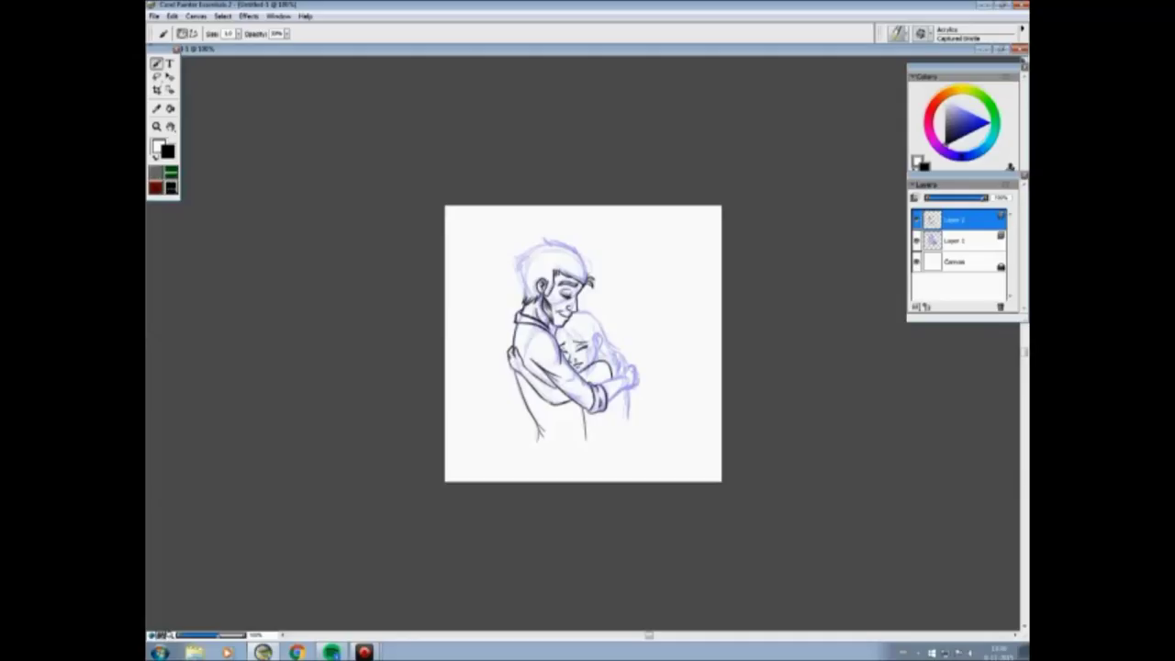
Step: Ink the girl's hair, face and hand, then the top and back of the man's hair
mouse_move(578, 328)
mouse_down()
mouse_move(561, 355)
mouse_move(597, 363)
mouse_move(602, 352)
mouse_move(620, 371)
mouse_up()
mouse_move(618, 360)
mouse_down()
mouse_move(609, 404)
mouse_move(629, 433)
mouse_up()
drag(612, 351, 625, 364)
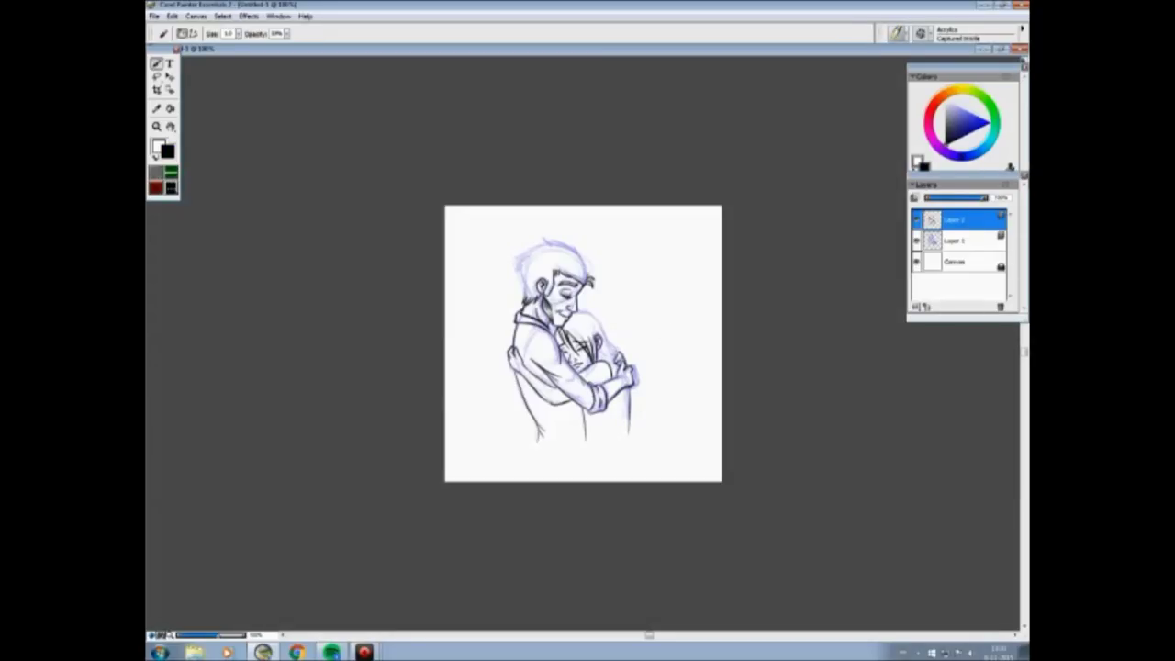
mouse_move(588, 315)
mouse_down()
mouse_move(622, 354)
mouse_move(617, 374)
mouse_move(597, 320)
mouse_move(556, 337)
mouse_up()
drag(521, 268, 519, 290)
mouse_move(547, 246)
mouse_down()
mouse_move(512, 261)
mouse_move(522, 275)
mouse_up()
mouse_move(533, 246)
mouse_down()
mouse_move(573, 237)
mouse_move(588, 273)
mouse_up()
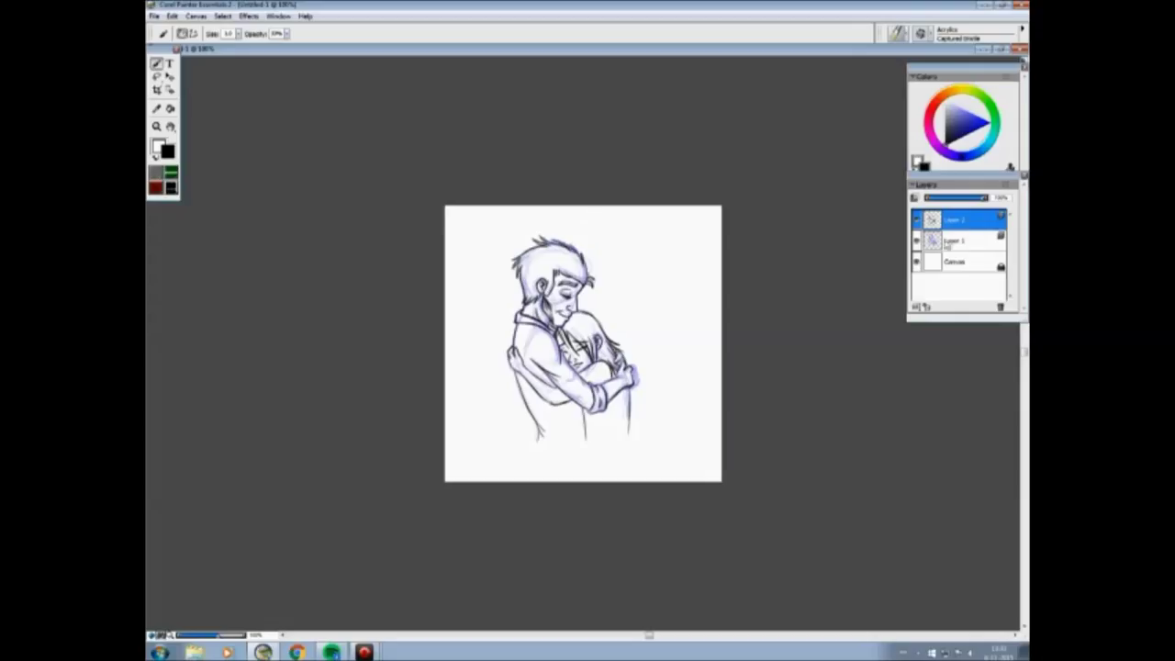
Step: Hide the blue sketch layer and shade around the man's ear and beard, erasing stray marks
click(916, 240)
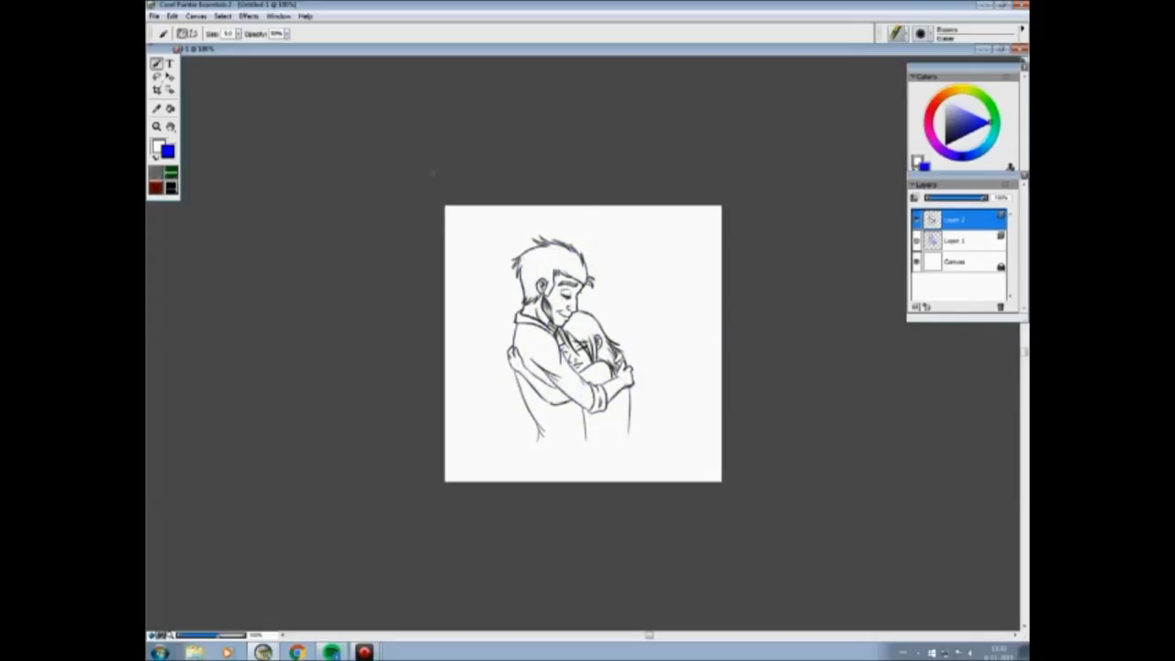
drag(544, 296, 549, 317)
mouse_move(549, 307)
mouse_down()
mouse_move(556, 321)
mouse_move(549, 314)
mouse_up()
drag(543, 302, 545, 310)
Step: Hatch dark shading into the man's neck, beard, collar and hair and the girl's hair
drag(543, 286, 540, 323)
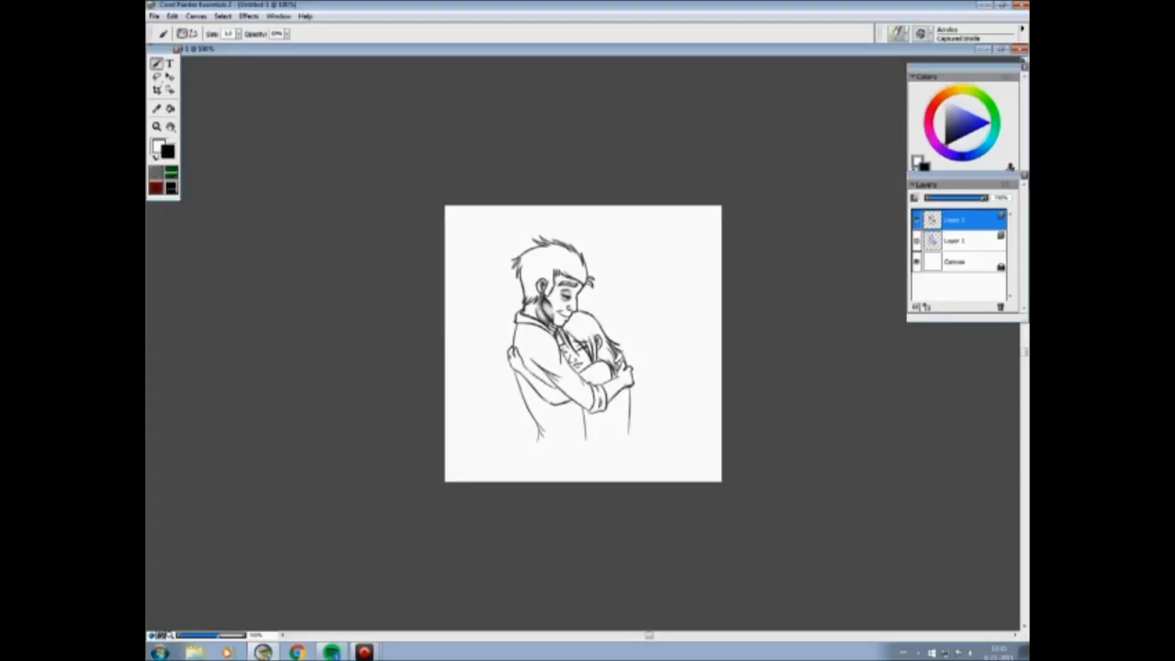
mouse_move(519, 309)
mouse_down()
mouse_move(552, 330)
mouse_move(542, 328)
mouse_up()
mouse_move(558, 266)
mouse_down()
mouse_move(586, 282)
mouse_move(547, 281)
mouse_move(547, 293)
mouse_move(523, 301)
mouse_move(591, 357)
mouse_move(608, 347)
mouse_move(598, 360)
mouse_up()
drag(589, 314, 570, 328)
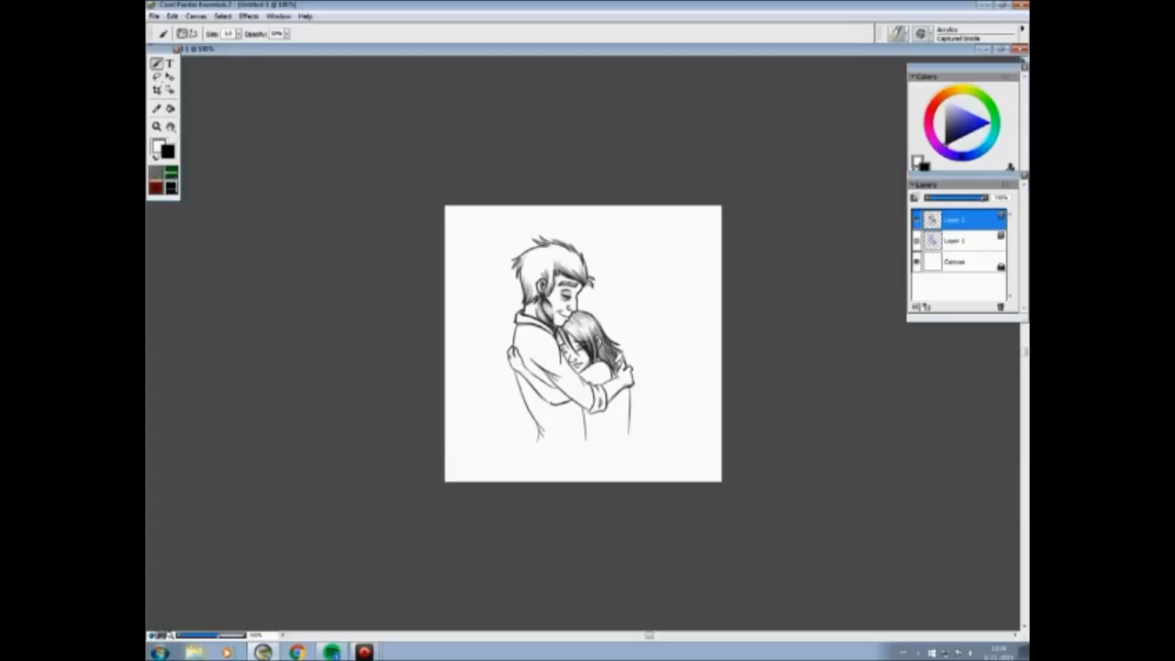
Step: Shade grey around the hugging hands, along the coat line and down the man's arm and sleeve
drag(624, 356, 615, 369)
drag(633, 373, 586, 439)
drag(599, 413, 591, 422)
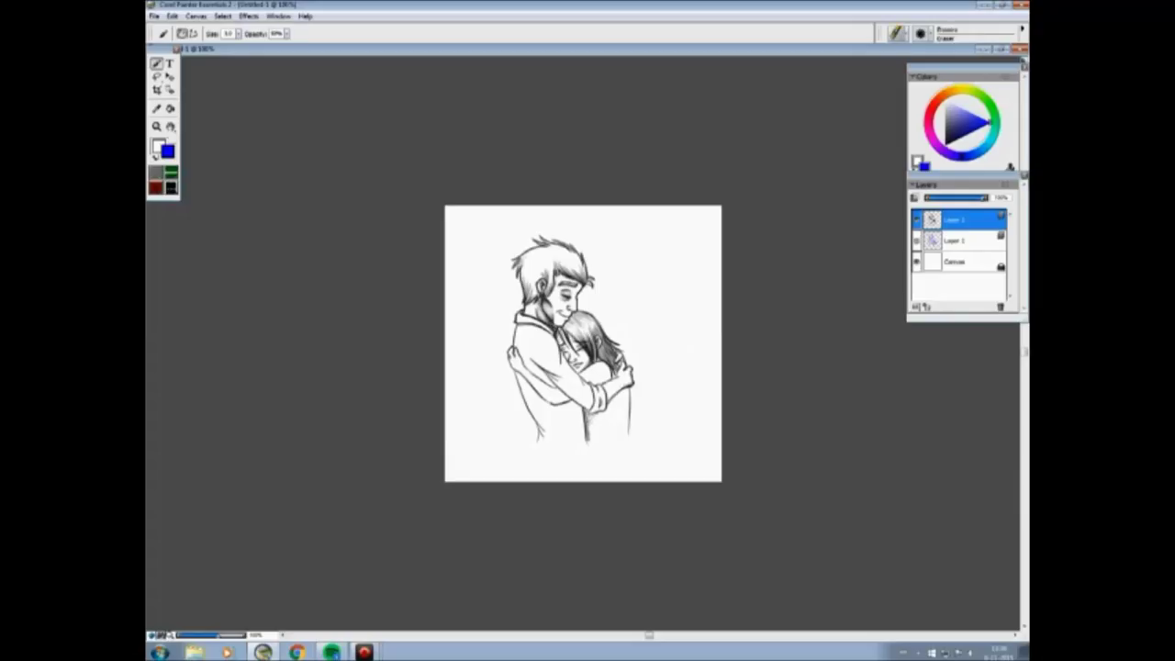
drag(516, 371, 545, 433)
drag(538, 424, 542, 441)
drag(545, 372, 587, 407)
Step: Add subtle shading to the man's sleeve, arm and hands, alternating the Eraser to refine
drag(561, 350, 582, 380)
drag(552, 323, 534, 332)
mouse_move(612, 376)
mouse_down()
mouse_move(593, 379)
mouse_move(611, 375)
mouse_up()
key(e)
key(b)
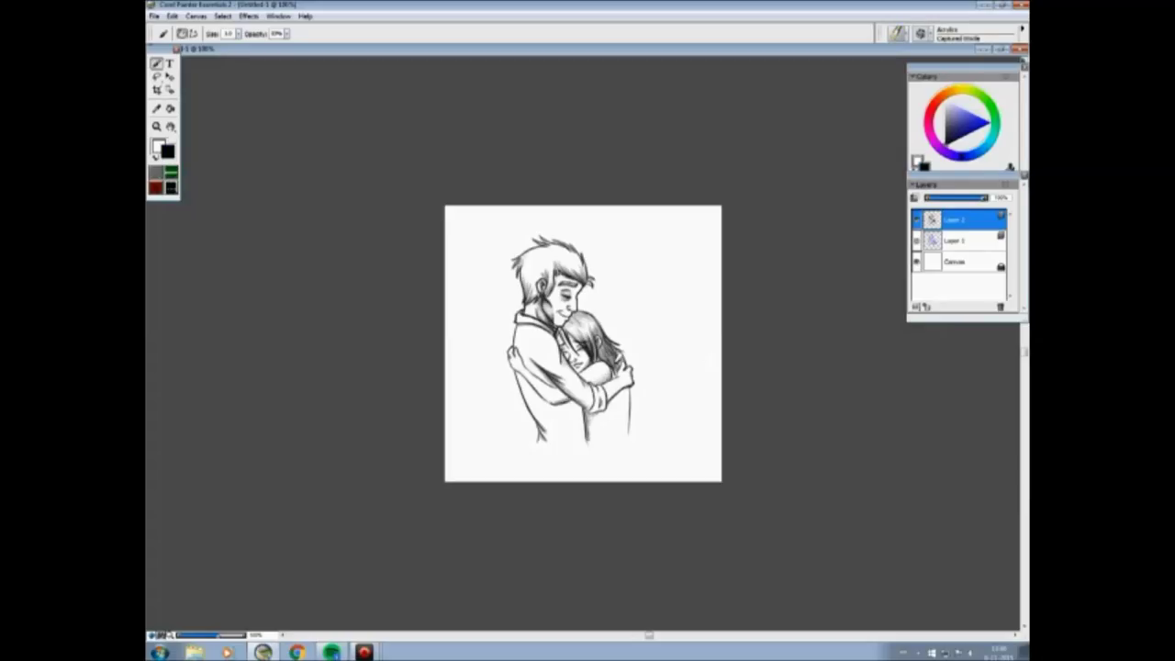
key(e)
key(b)
mouse_move(624, 390)
mouse_down()
mouse_move(591, 431)
mouse_move(609, 406)
mouse_up()
key(e)
key(b)
Step: Finish shading near the lower figure, the man's arm and back, alternating eraser and brush
mouse_move(582, 401)
mouse_down()
mouse_move(560, 406)
mouse_move(567, 429)
mouse_move(534, 405)
mouse_up()
key(e)
key(b)
drag(556, 365, 530, 384)
key(e)
key(b)
drag(530, 341, 525, 358)
key(e)
key(b)
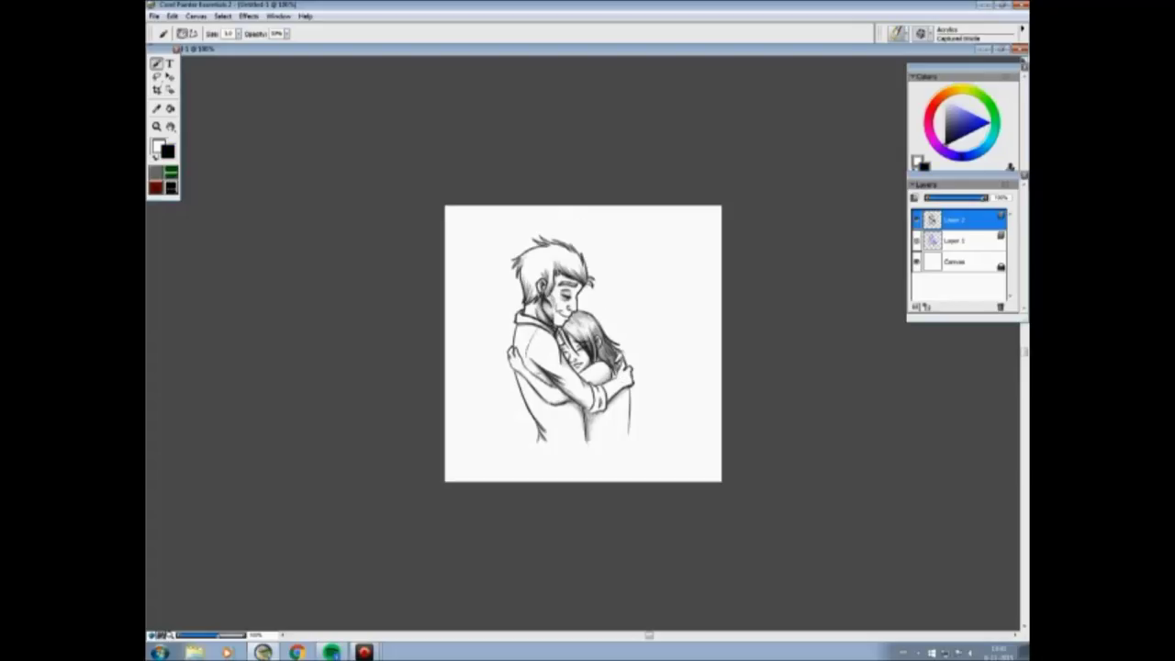
key(e)
key(b)
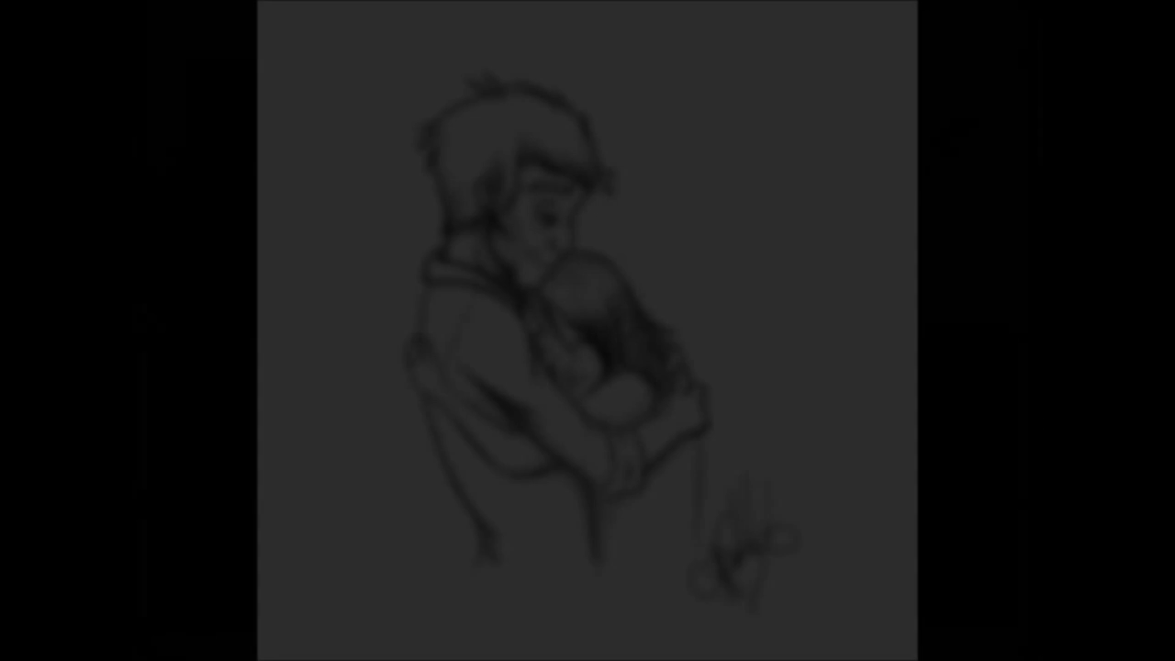